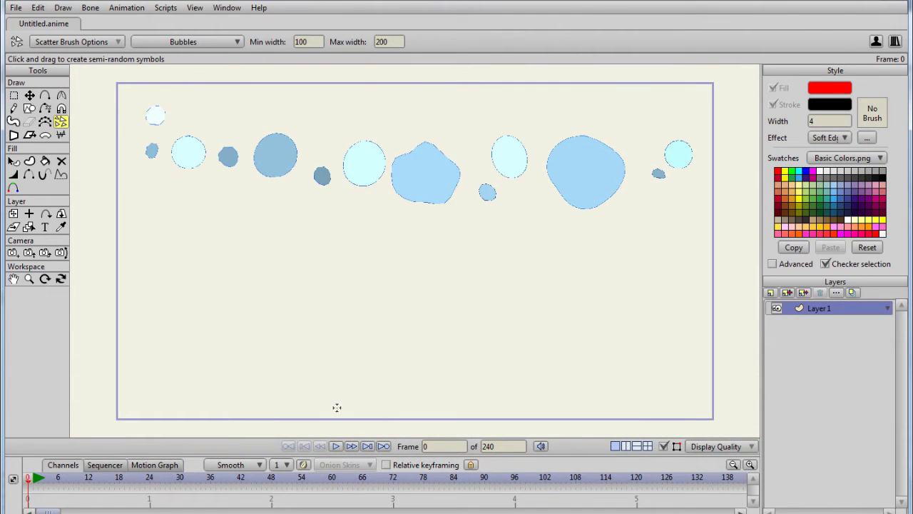
Set the scatter brush to minimum width 50 and maximum width 100, paint a second row of bubbles, and preview the render.
click(312, 40)
click(393, 41)
mouse_move(113, 267)
mouse_down()
mouse_move(174, 262)
mouse_move(443, 301)
mouse_move(653, 285)
mouse_up()
key(ctrl+r)
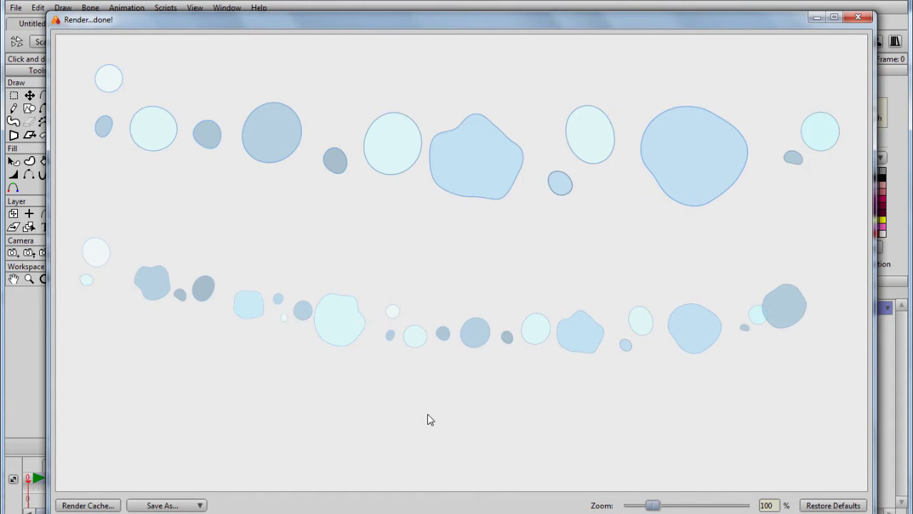
key(Escape)
Scatter three rows of symbols with the insects brush in a new document and preview the render.
key(ctrl+n)
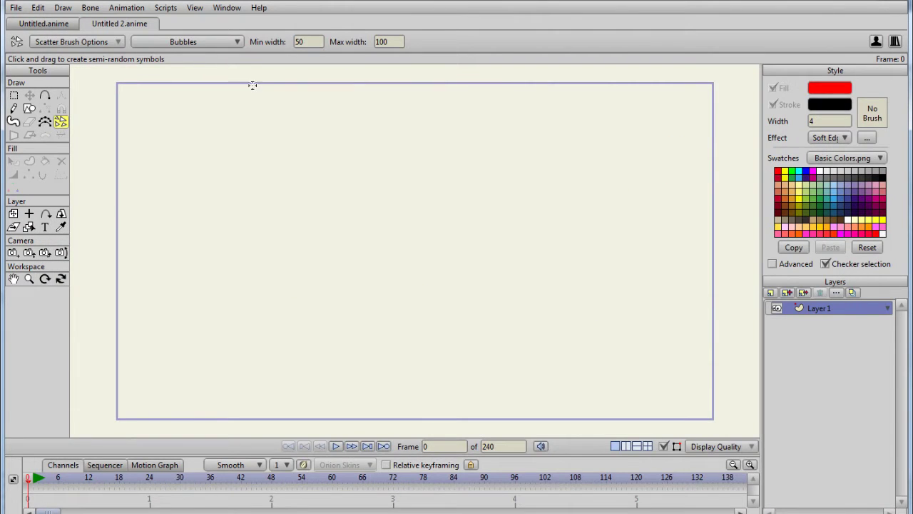
click(235, 43)
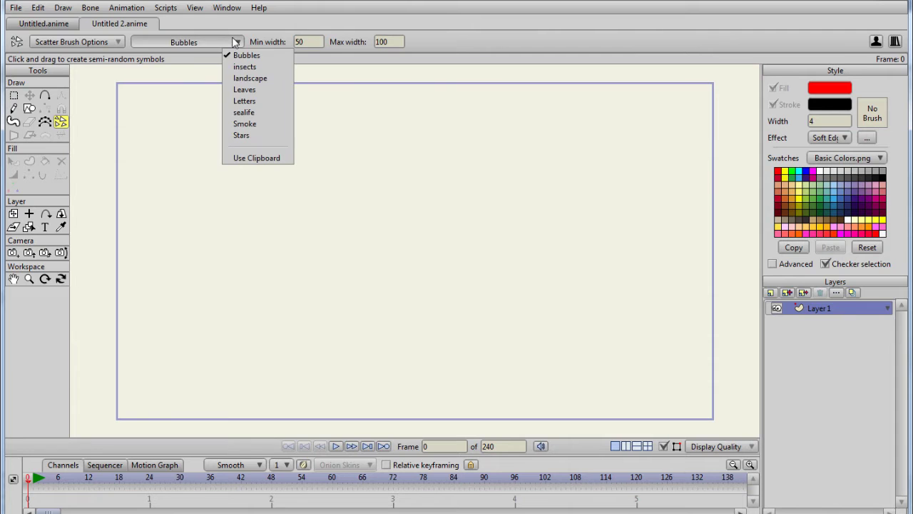
click(280, 68)
mouse_move(184, 146)
mouse_down()
mouse_move(403, 157)
mouse_move(565, 242)
mouse_move(216, 330)
mouse_move(628, 346)
mouse_up()
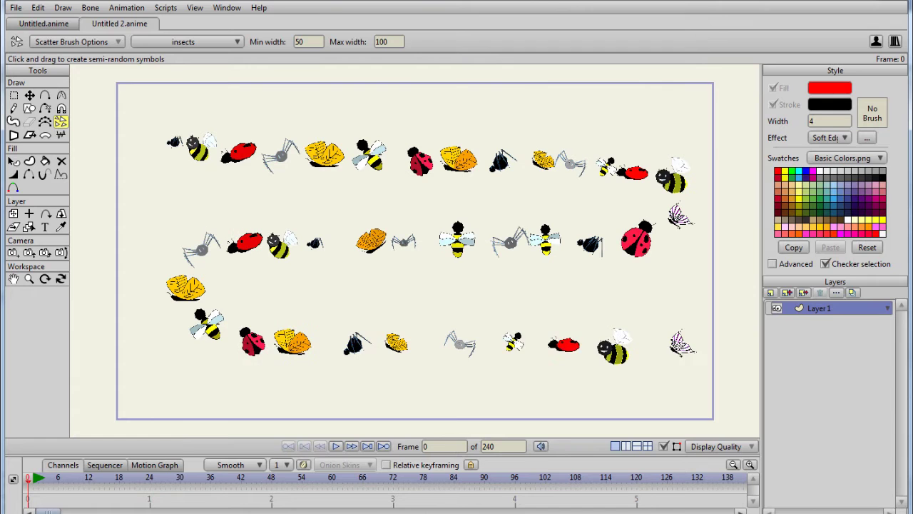
key(ctrl+r)
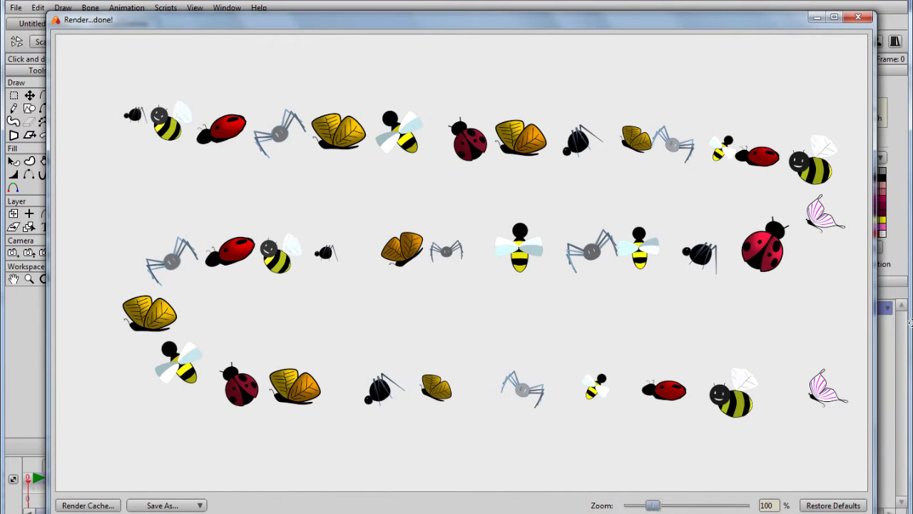
key(Escape)
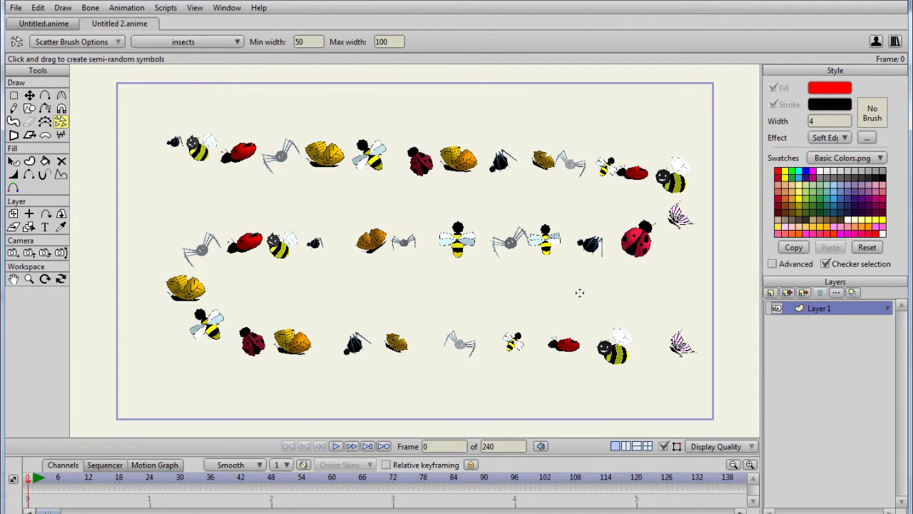
Select the whole upright bee in the middle row and shift it slightly with Transform Points.
scroll(467, 246, up, 10)
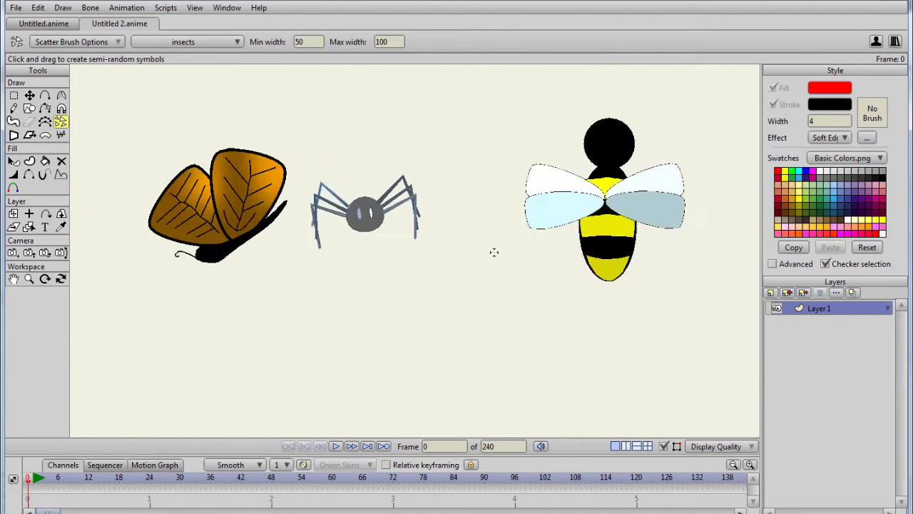
key(g)
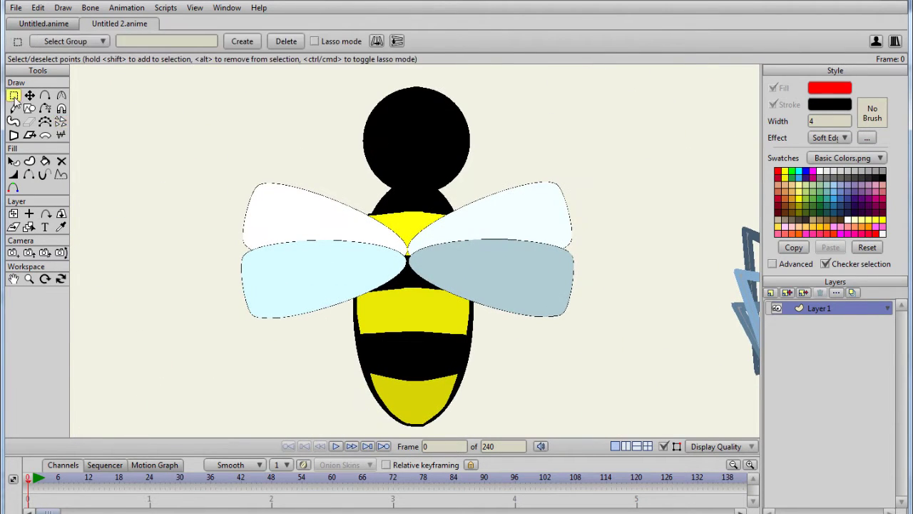
click(29, 95)
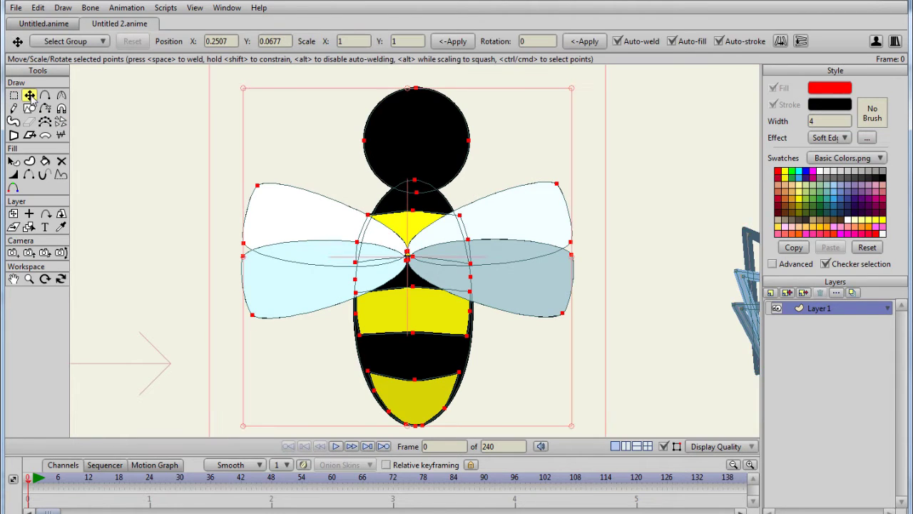
scroll(541, 287, down, 2)
mouse_move(518, 261)
mouse_down()
mouse_move(534, 263)
mouse_move(517, 272)
mouse_up()
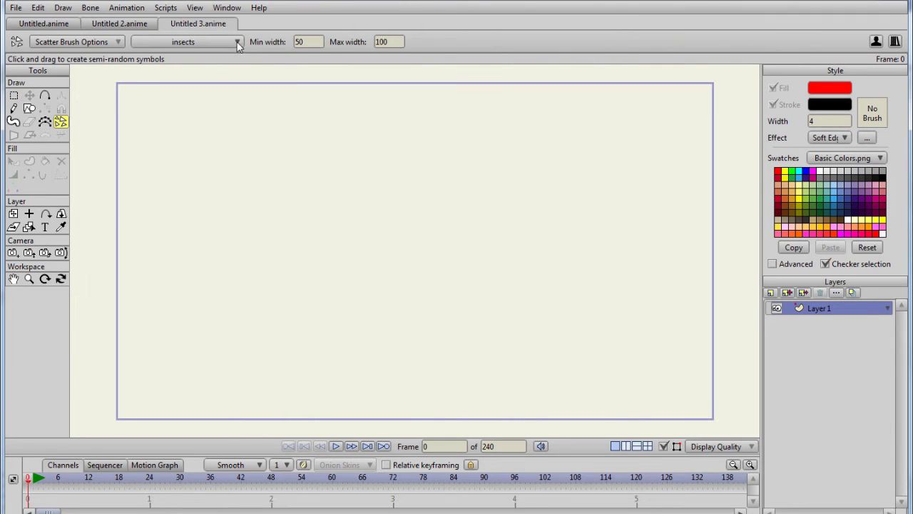
Scatter several rows of symbols with the landscape brush across the empty canvas and preview the render.
click(237, 43)
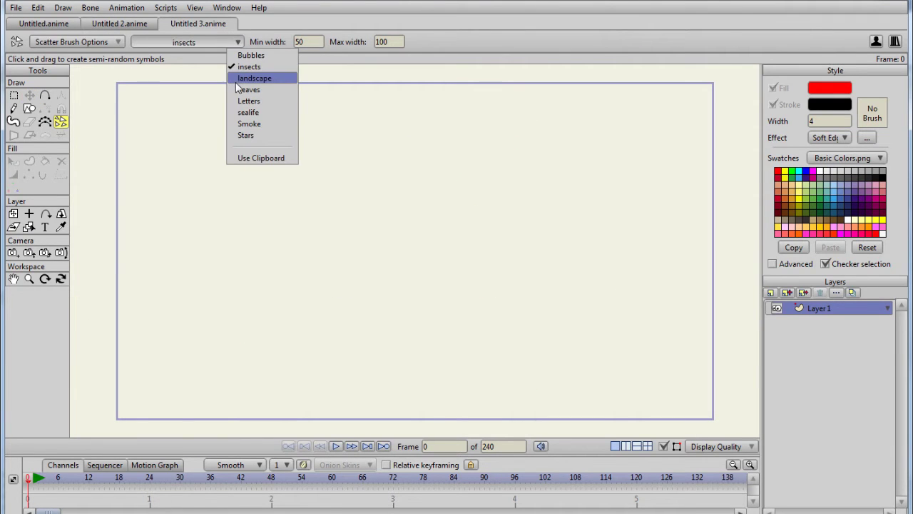
click(283, 84)
mouse_move(160, 153)
mouse_down()
mouse_move(606, 167)
mouse_move(642, 207)
mouse_up()
mouse_move(516, 224)
mouse_down()
mouse_move(351, 273)
mouse_move(414, 334)
mouse_move(483, 433)
mouse_move(564, 385)
mouse_up()
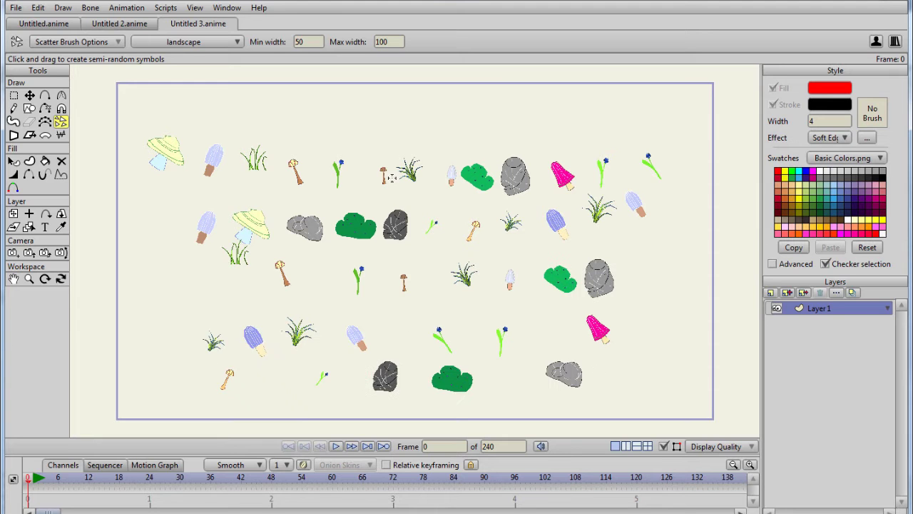
key(ctrl+r)
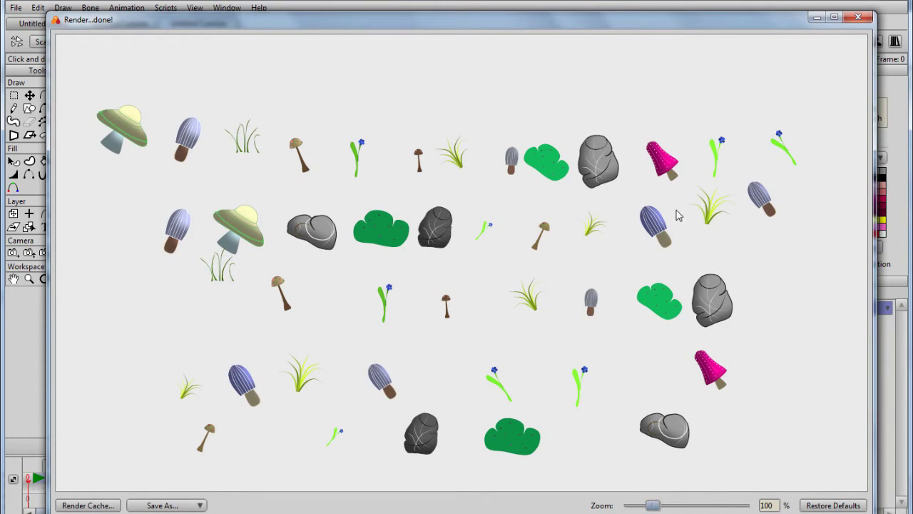
key(Escape)
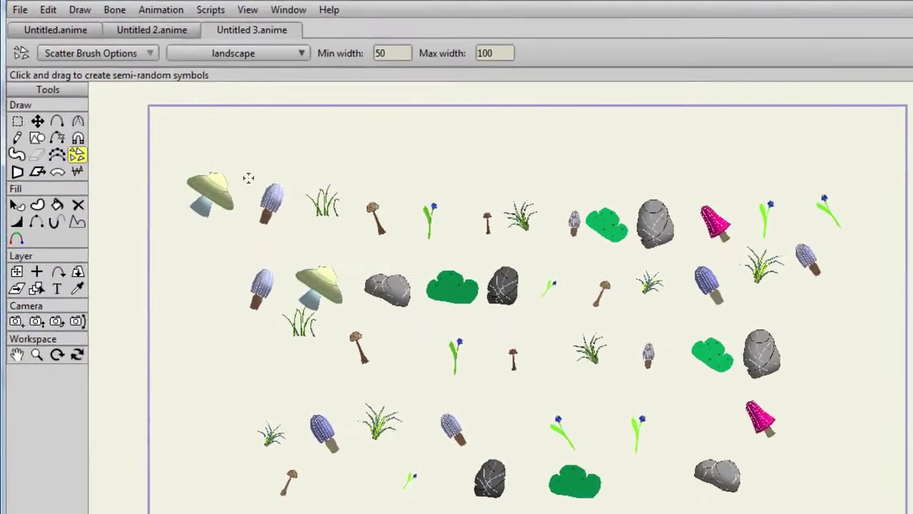
Set the scatter brush's angle jitter to 0.
click(114, 41)
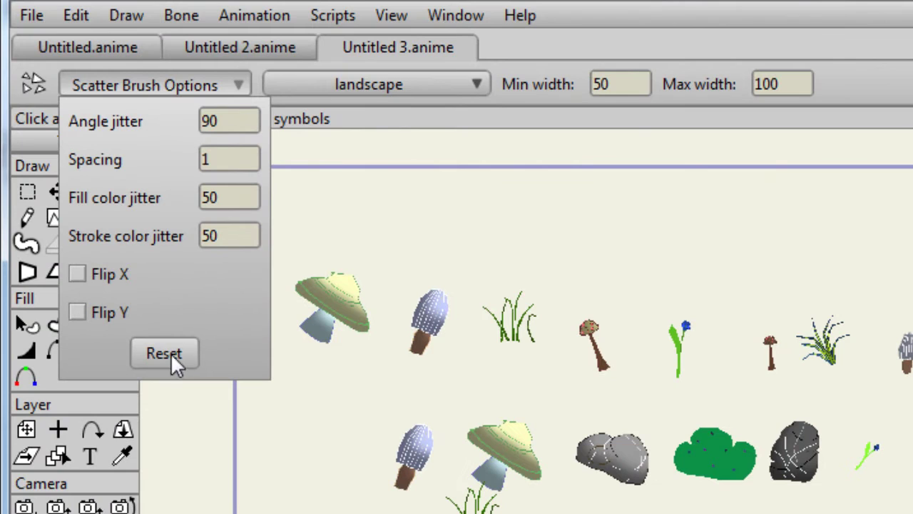
click(241, 121)
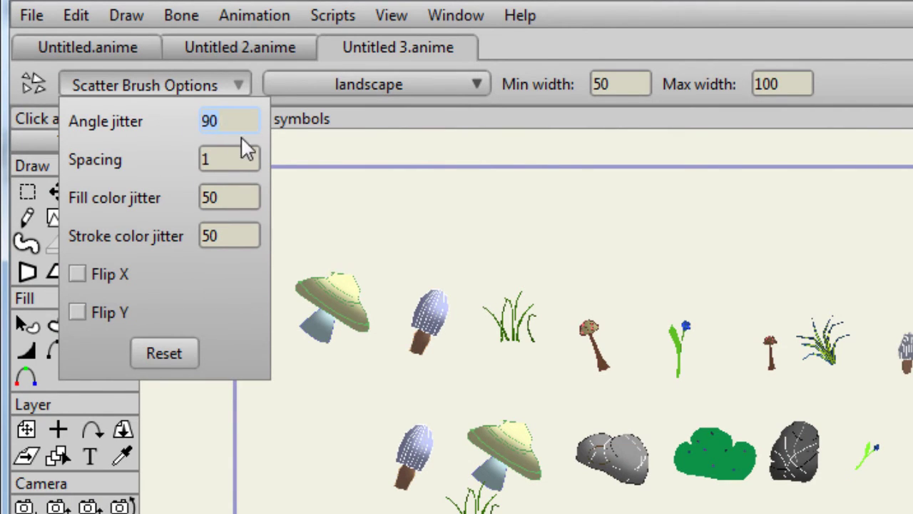
text(0)
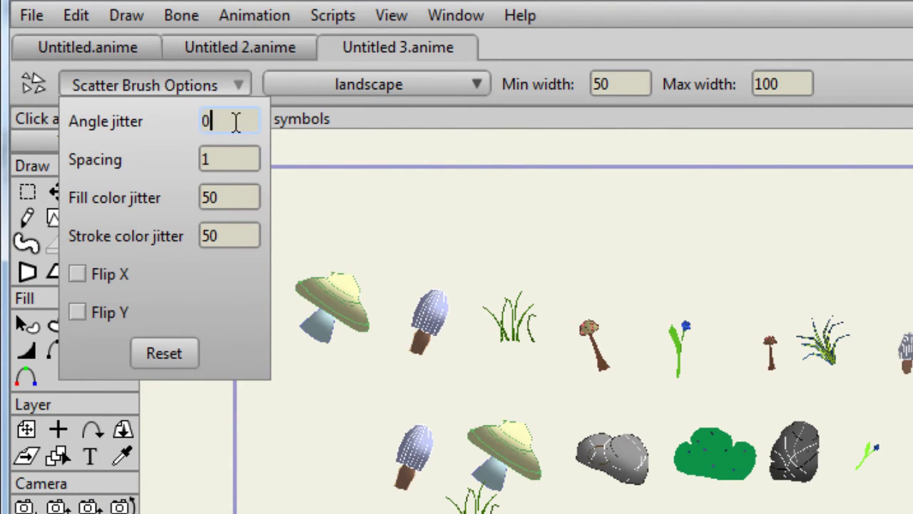
click(293, 150)
Scatter rows of unrotated landscape symbols in a new document and preview the render.
key(ctrl+n)
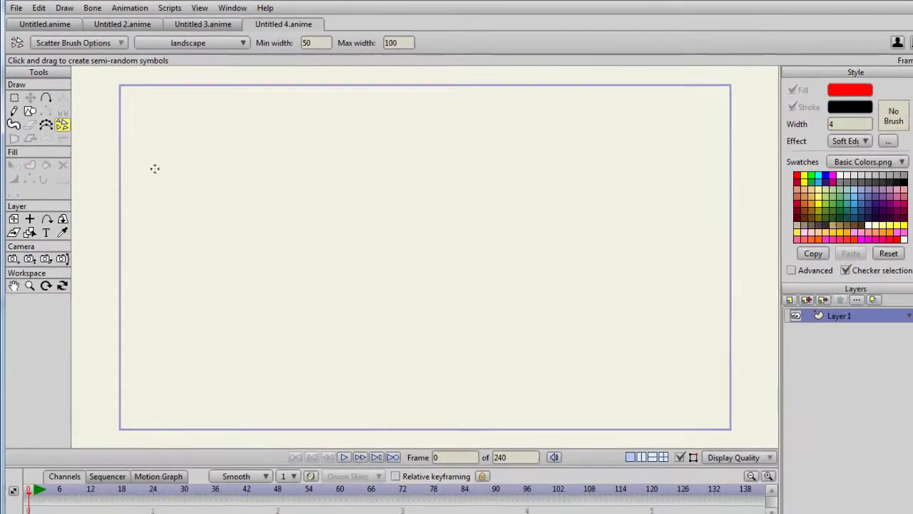
mouse_move(155, 168)
mouse_down()
mouse_move(677, 194)
mouse_move(680, 239)
mouse_move(417, 295)
mouse_move(193, 310)
mouse_move(480, 365)
mouse_move(703, 379)
mouse_up()
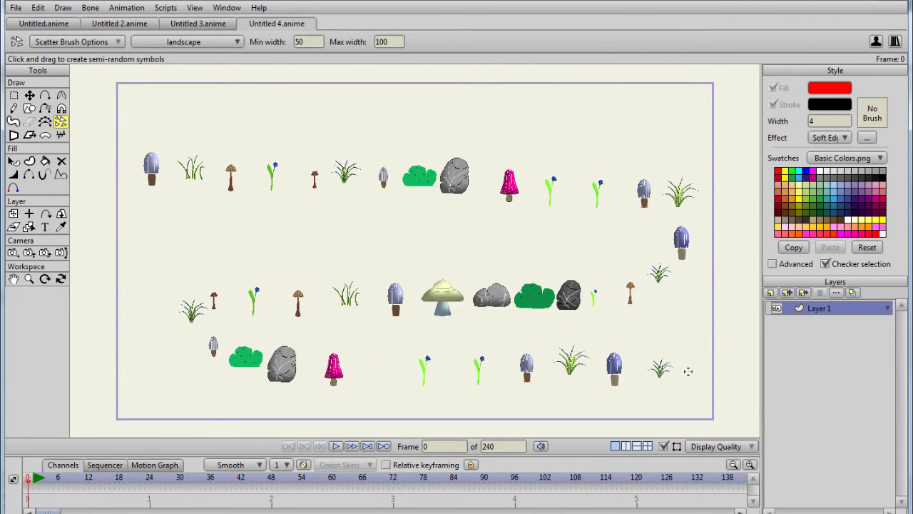
key(ctrl+r)
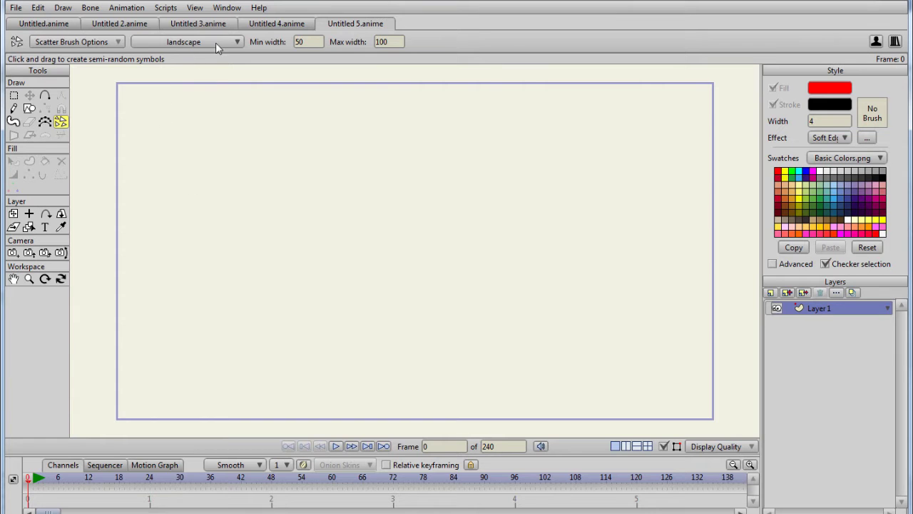
Paint a row of symbols with the Leaves brush across the upper part of the canvas.
click(221, 43)
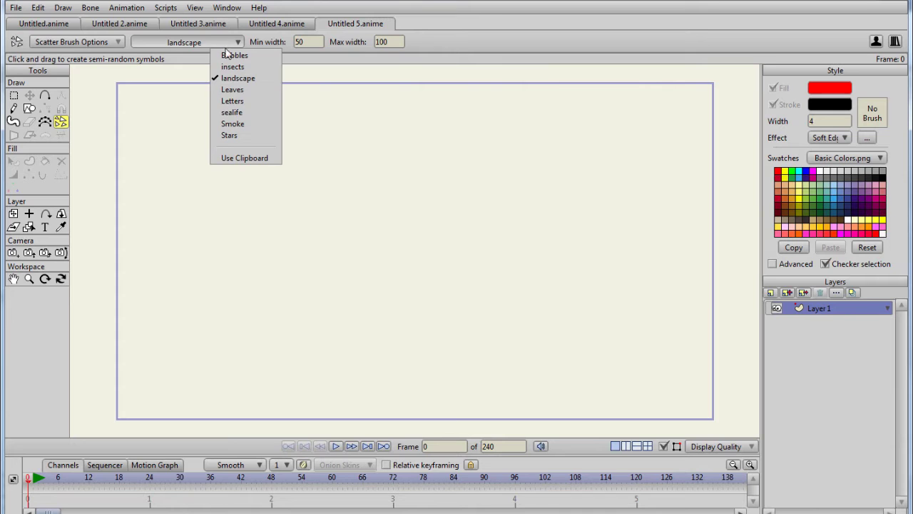
click(254, 89)
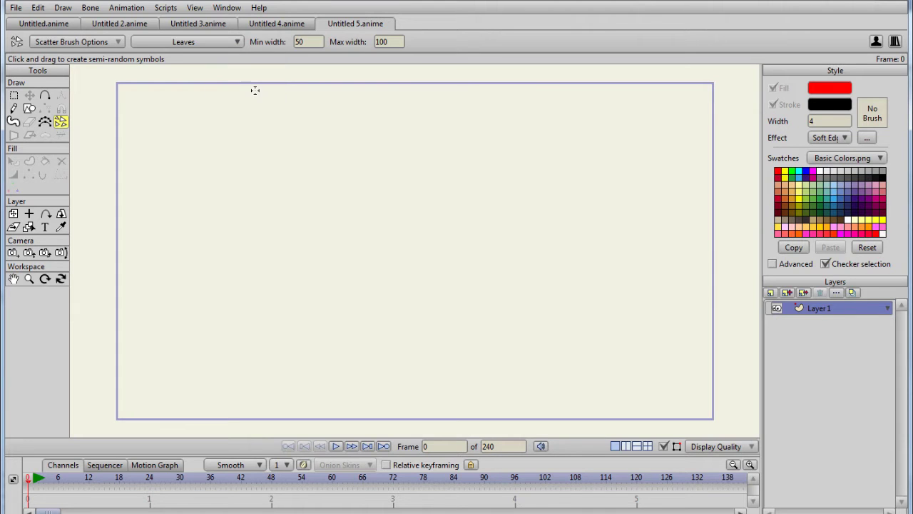
click(113, 41)
click(102, 80)
drag(168, 135, 710, 153)
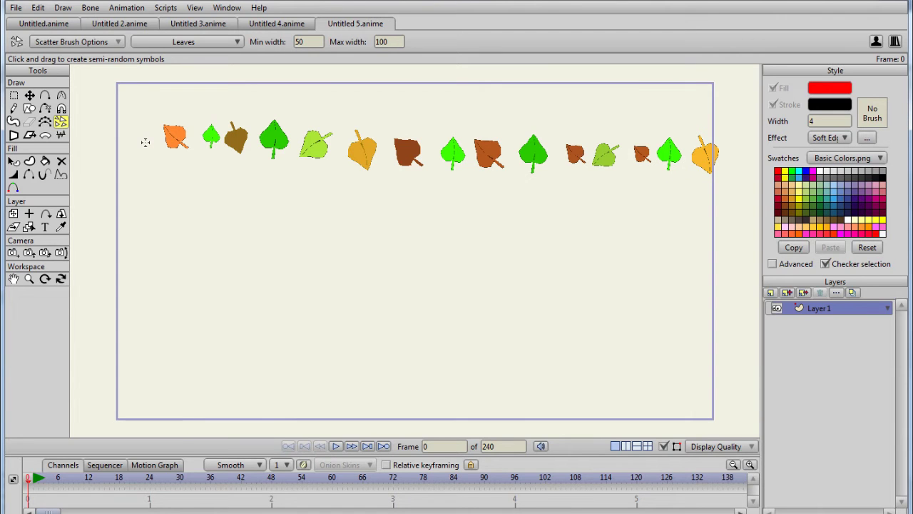
Change the scatter brush spacing, paint more leaves below the first row, and preview the render.
click(118, 42)
click(107, 79)
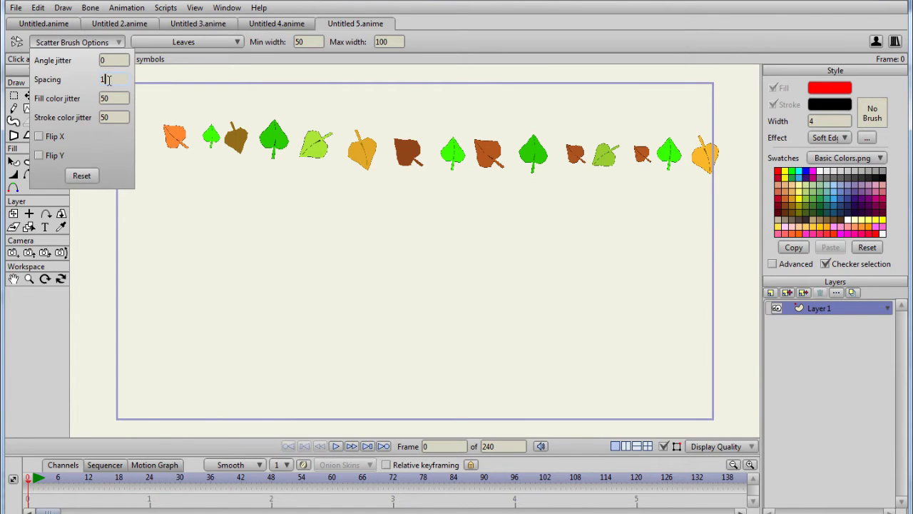
mouse_move(171, 204)
mouse_down()
mouse_move(709, 223)
mouse_move(621, 302)
mouse_move(215, 296)
mouse_move(243, 299)
mouse_up()
key(ctrl+r)
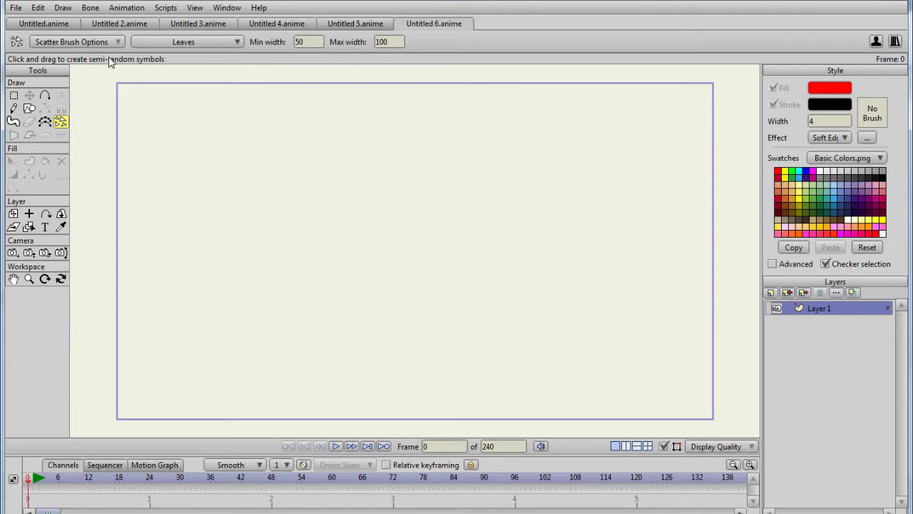
Set the scatter brush spacing to 1 and review the fill and stroke color jitter settings.
click(112, 44)
double_click(110, 83)
text(1)
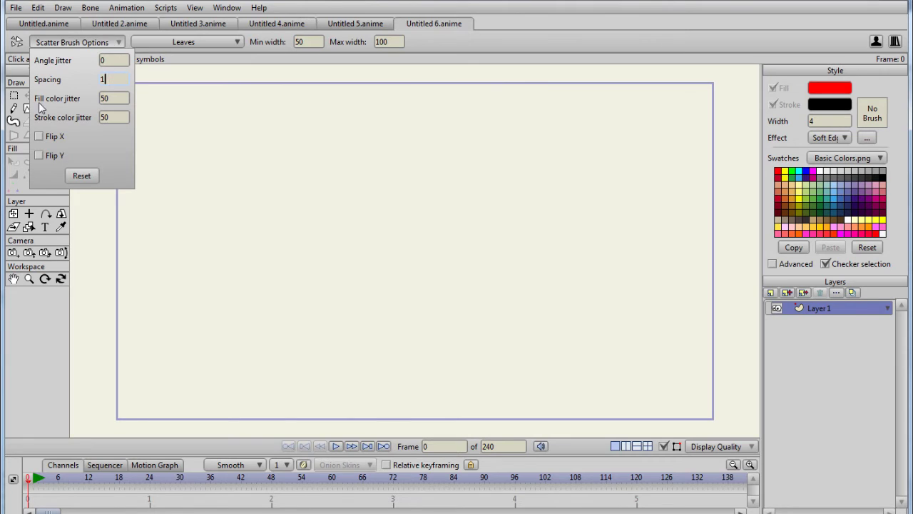
double_click(119, 100)
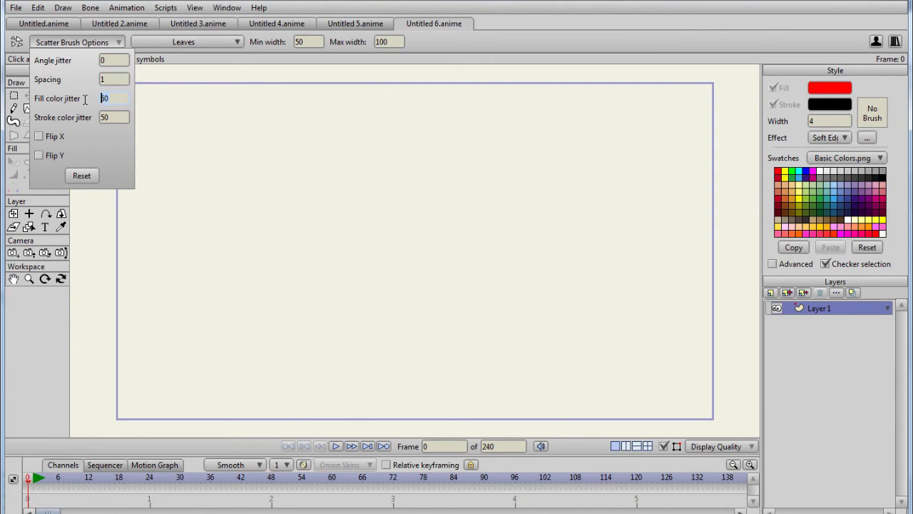
double_click(112, 117)
Scatter winding rows of symbols with the Letters brush across the canvas and preview the render.
click(224, 42)
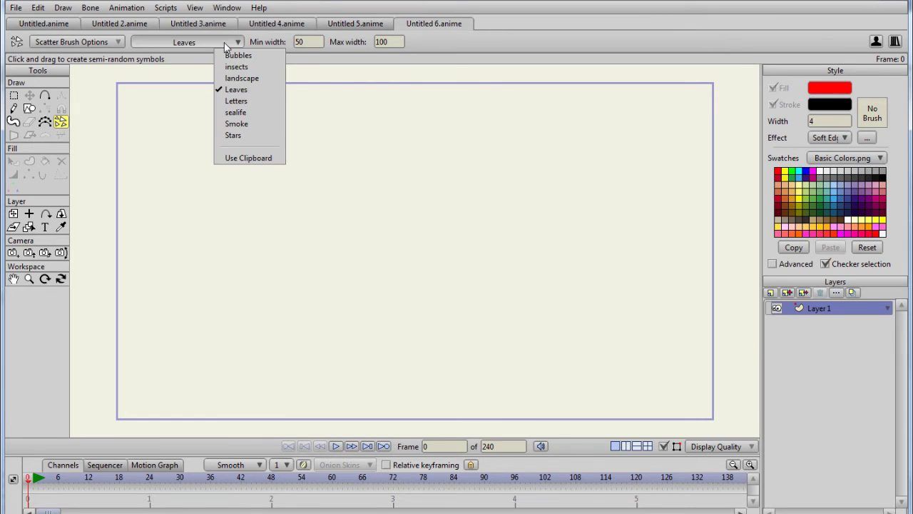
click(253, 102)
mouse_move(179, 143)
mouse_down()
mouse_move(363, 138)
mouse_move(455, 249)
mouse_move(209, 329)
mouse_move(593, 325)
mouse_move(652, 308)
mouse_up()
key(ctrl+r)
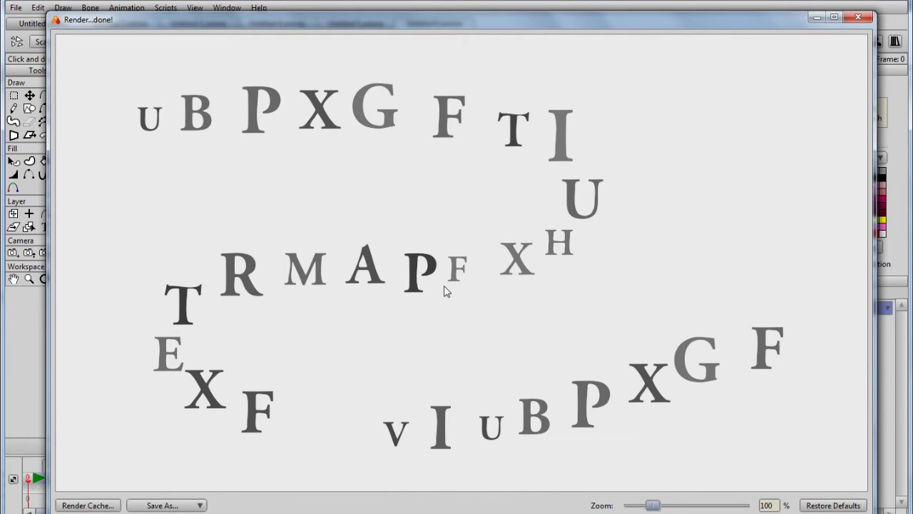
Paint a row of symbols with the sealife brush across the upper part of a new document.
click(238, 42)
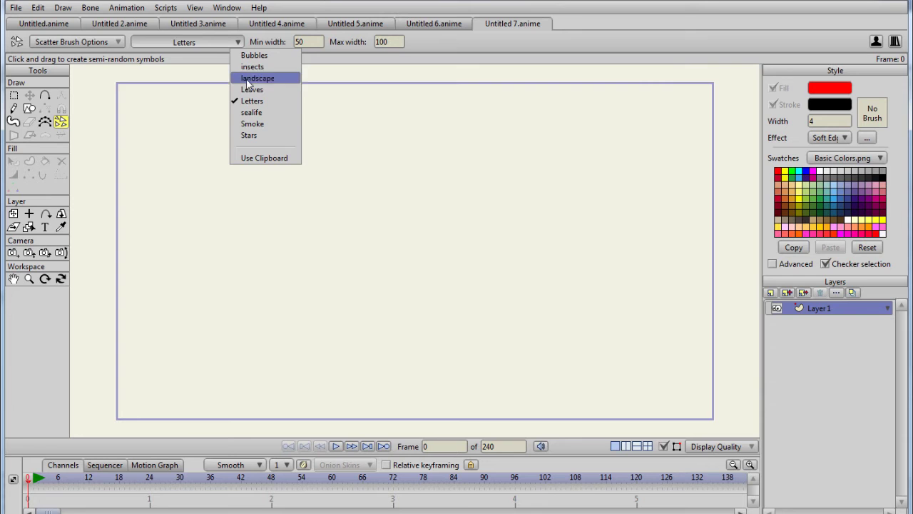
click(255, 114)
mouse_move(152, 151)
mouse_down()
mouse_move(358, 171)
mouse_move(706, 172)
mouse_up()
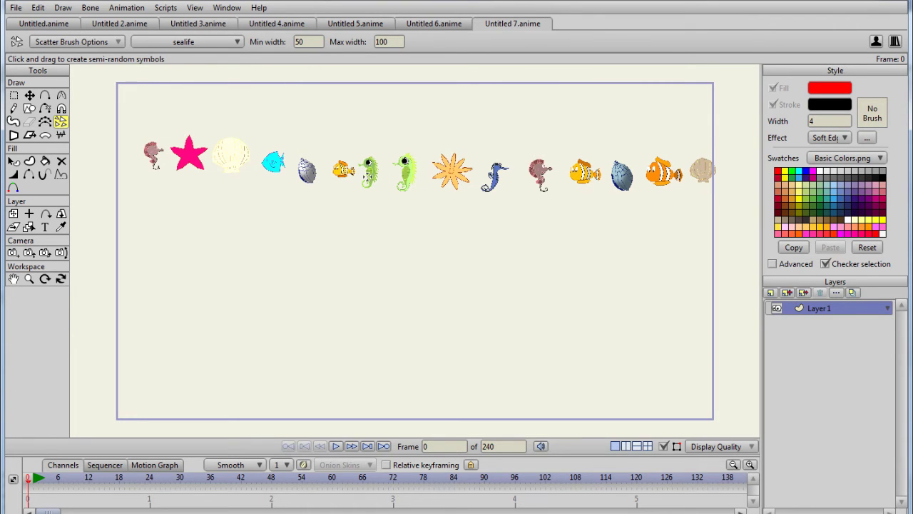
Enable Flip X for the scatter brush, paint more sealife rows below the first, and preview the render.
click(117, 42)
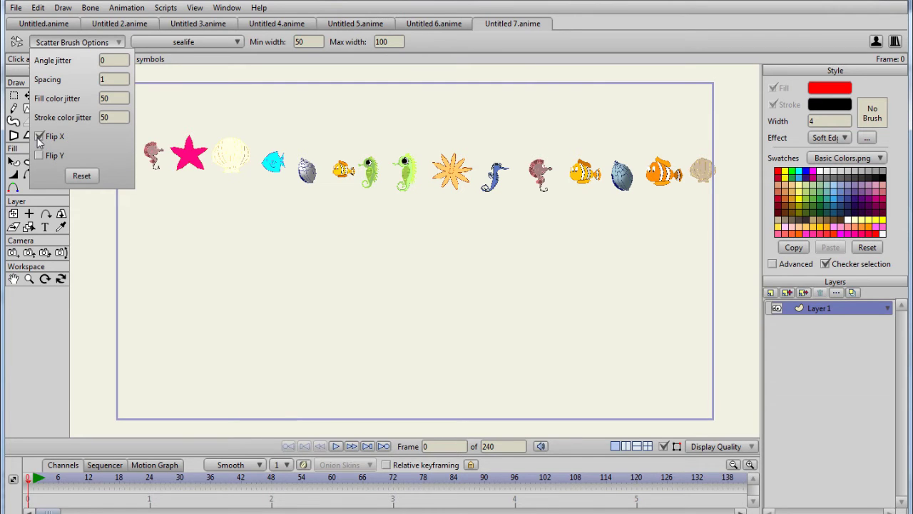
mouse_move(150, 220)
mouse_down()
mouse_move(637, 248)
mouse_move(636, 326)
mouse_move(166, 329)
mouse_up()
key(ctrl+r)
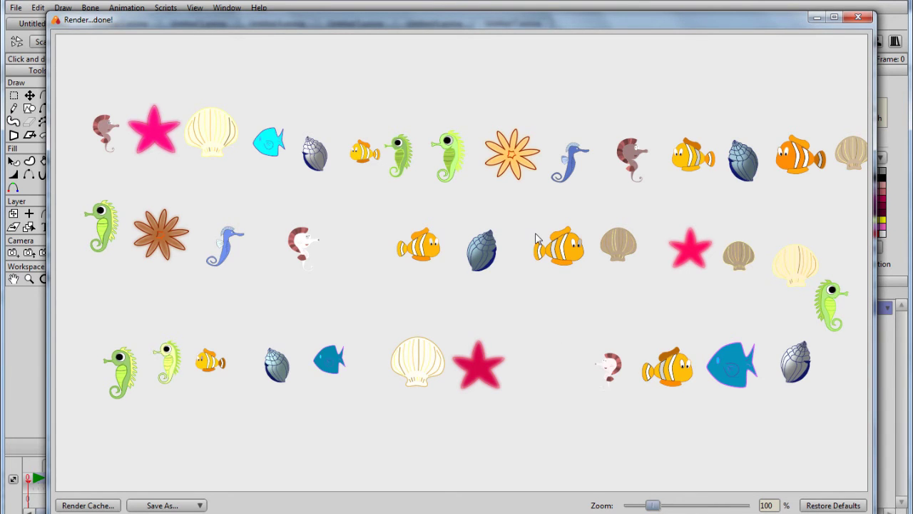
Enable Flip Y along with Flip X, scatter rows of sealife symbols in a new document, and preview the render.
click(117, 42)
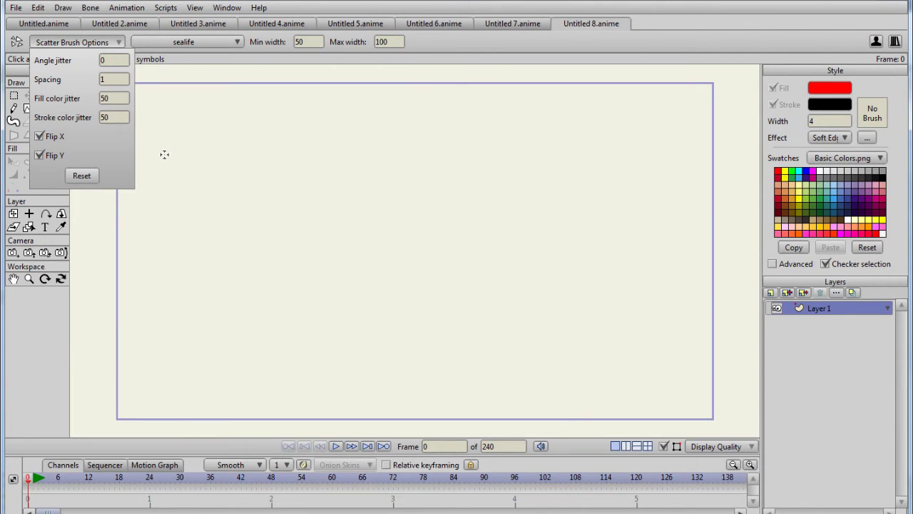
mouse_move(164, 154)
mouse_down()
mouse_move(575, 158)
mouse_move(303, 213)
mouse_move(299, 322)
mouse_move(651, 281)
mouse_move(485, 389)
mouse_move(149, 361)
mouse_up()
key(ctrl+r)
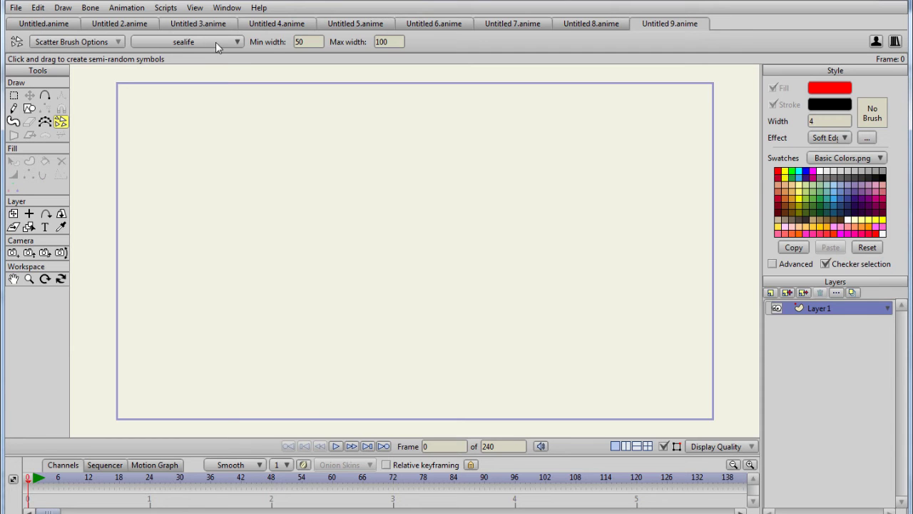
Scatter a cluster of symbols with the Smoke brush around the middle of the canvas and preview the render.
click(216, 42)
click(247, 124)
mouse_move(239, 229)
mouse_down()
mouse_move(512, 271)
mouse_move(400, 235)
mouse_move(496, 177)
mouse_up()
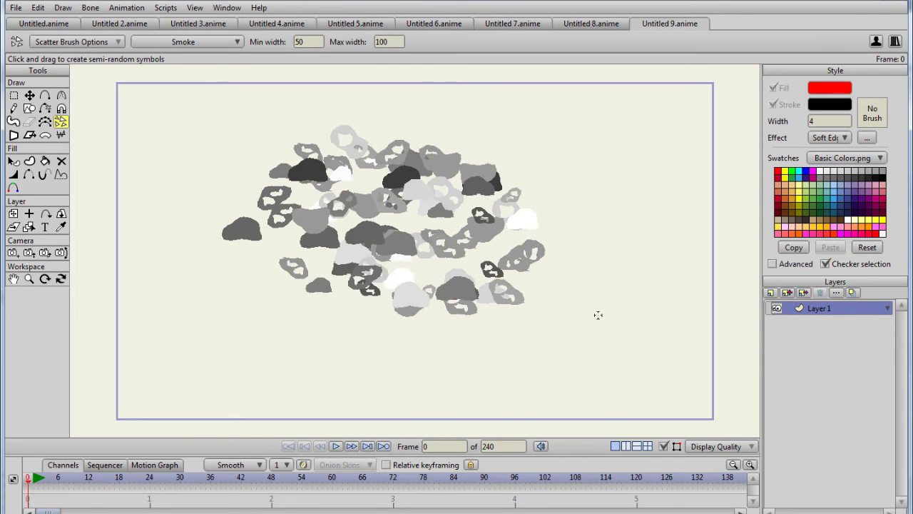
key(ctrl+r)
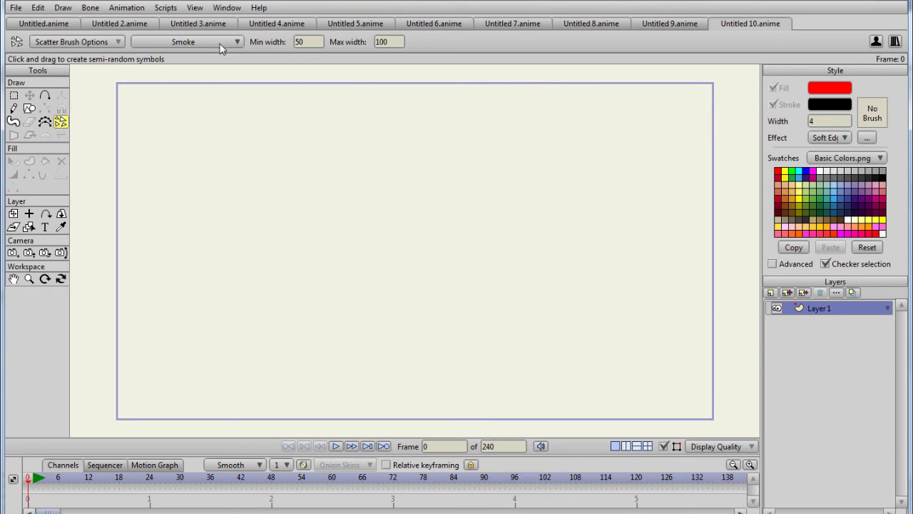
Scatter symbols with the Stars brush in a spiral across the new document's canvas and preview the render.
click(235, 43)
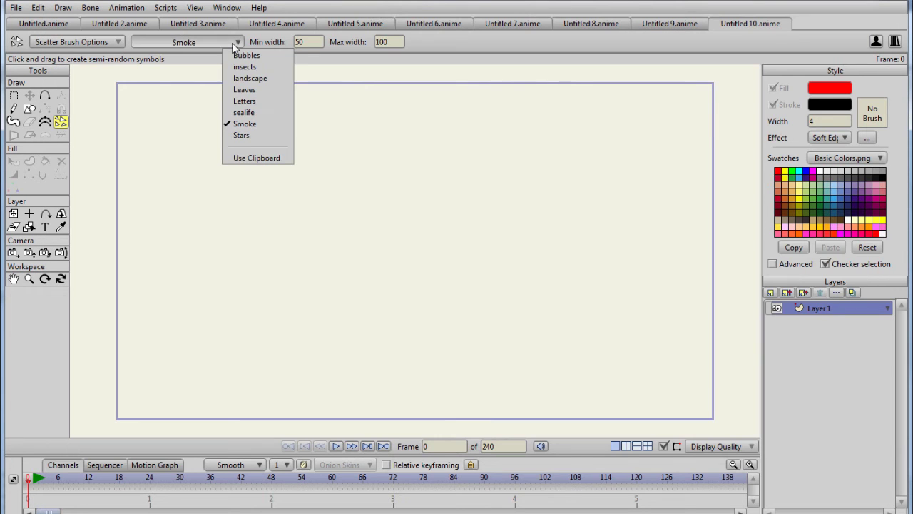
click(259, 137)
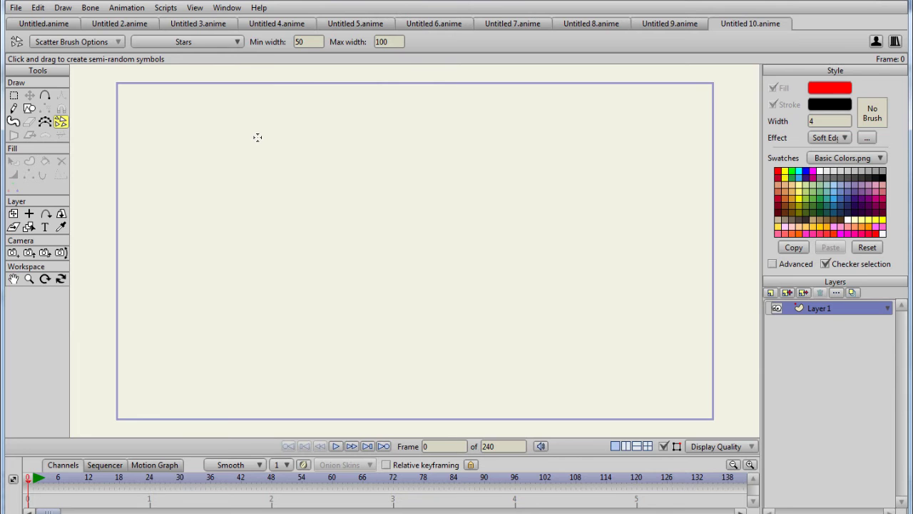
mouse_move(176, 119)
mouse_down()
mouse_move(283, 299)
mouse_move(633, 250)
mouse_up()
mouse_move(558, 205)
mouse_down()
mouse_move(347, 269)
mouse_move(560, 289)
mouse_up()
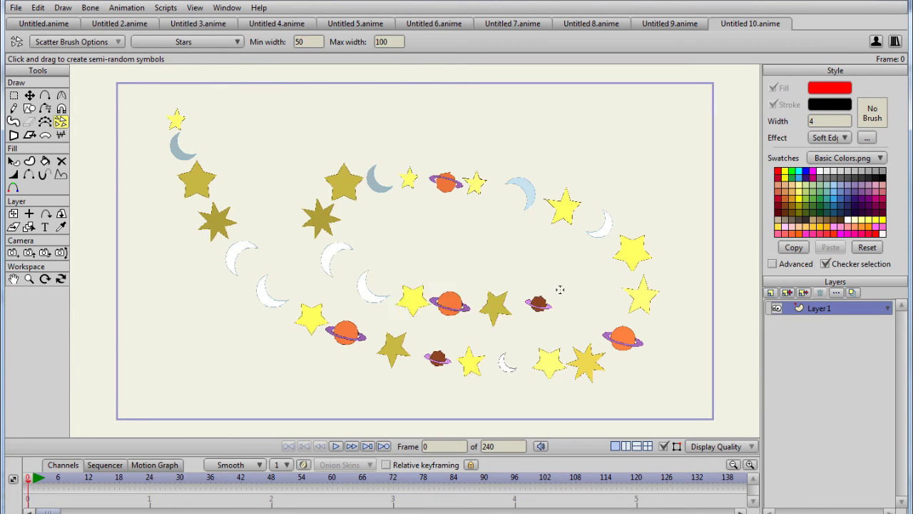
key(ctrl+r)
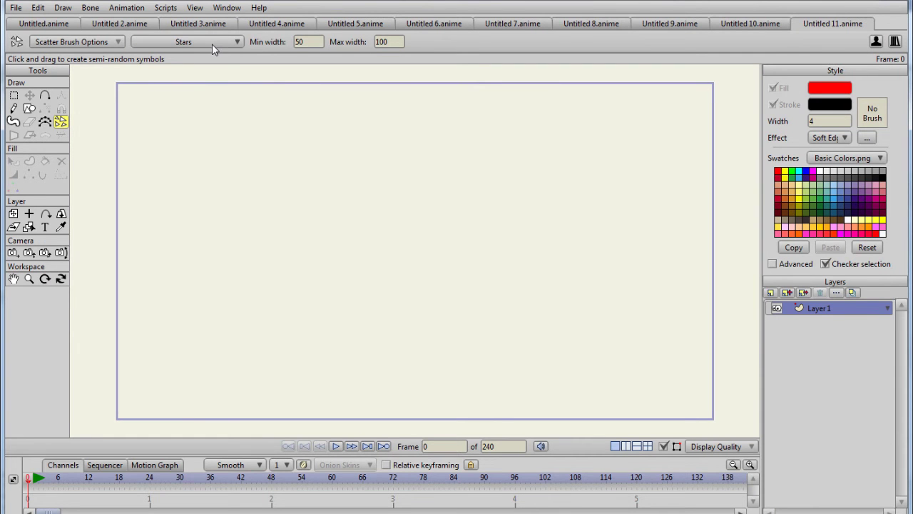
Draw a red filled rectangle at the centre of the new document's canvas and copy it.
click(29, 110)
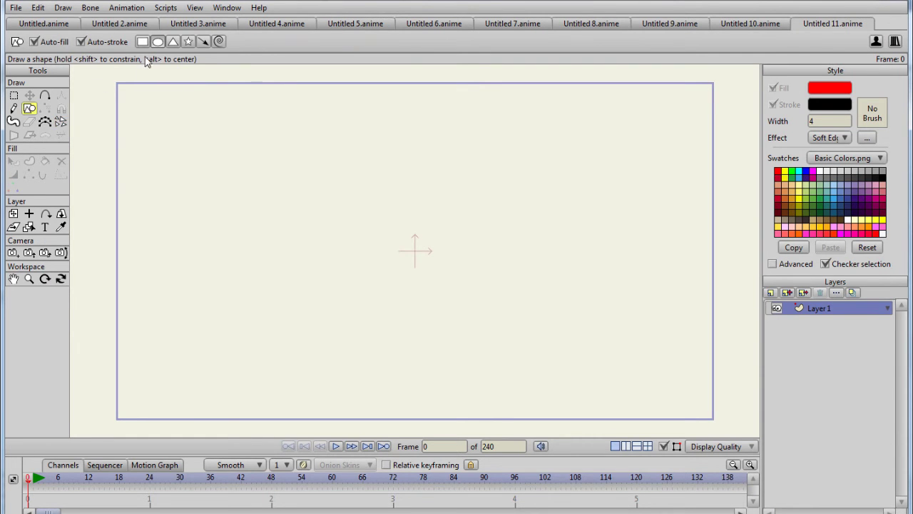
drag(352, 210, 480, 292)
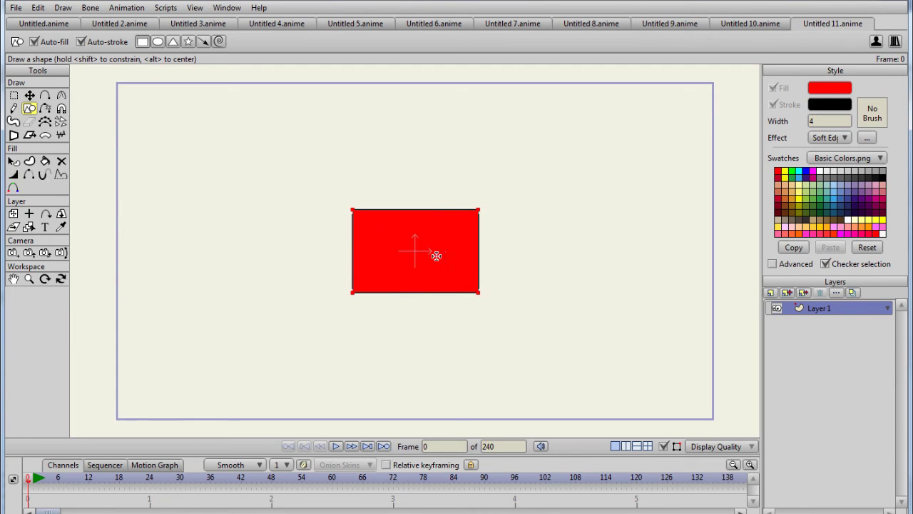
click(40, 10)
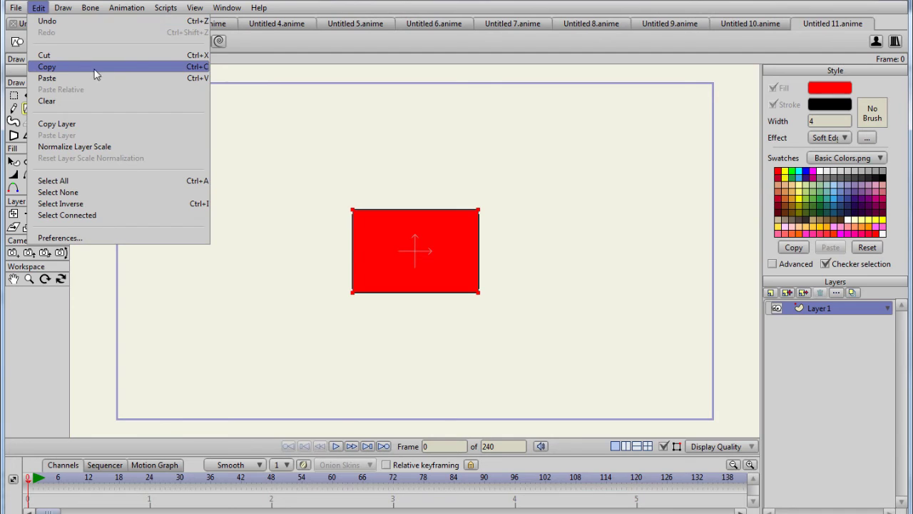
click(119, 68)
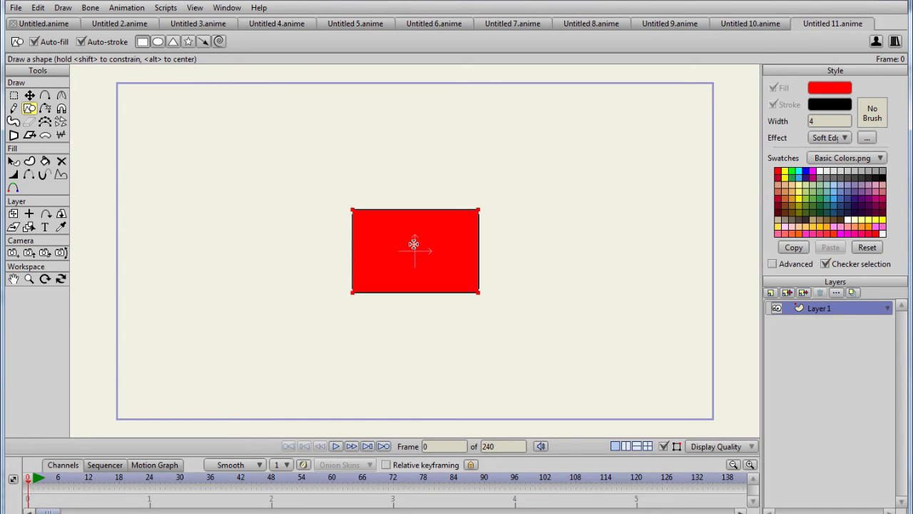
Create a new document and set the scatter brush to Use Clipboard.
key(ctrl+n)
click(60, 123)
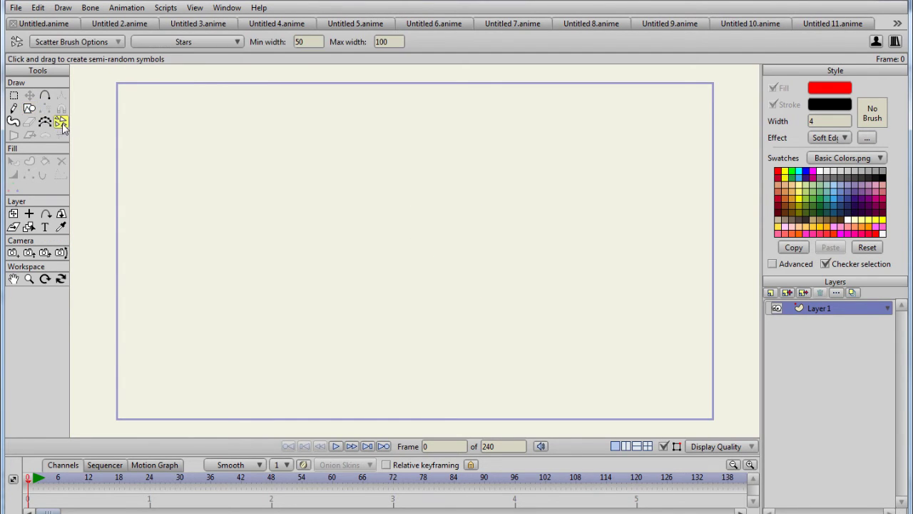
click(238, 42)
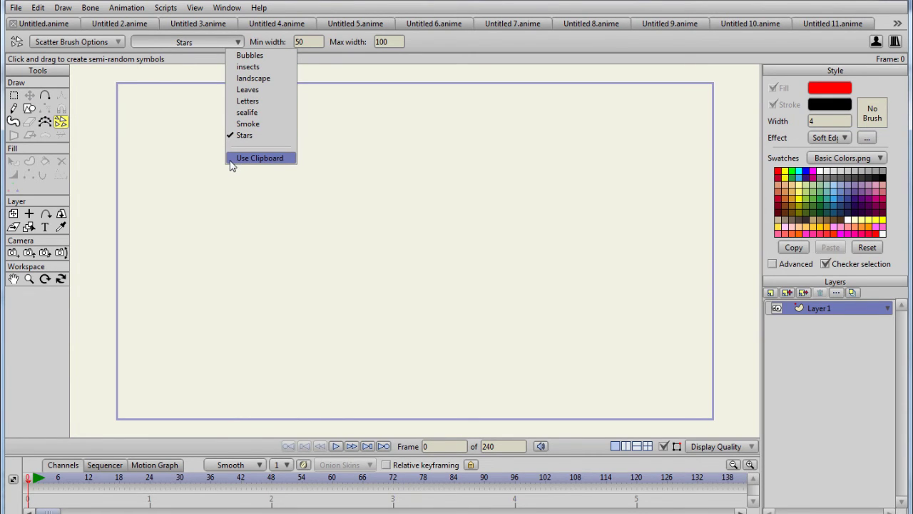
click(257, 159)
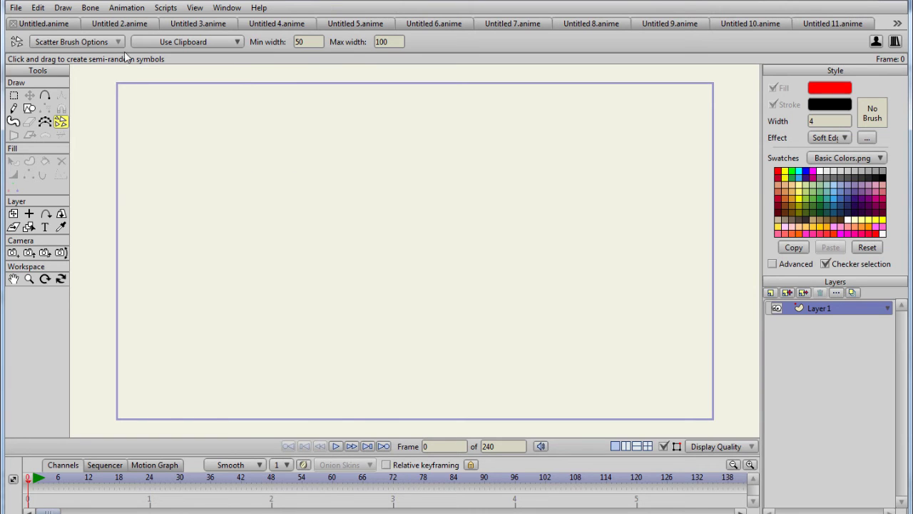
With default scatter options and maximum width 200, scatter the copied rectangle in winding rows across the canvas and preview the render.
click(74, 42)
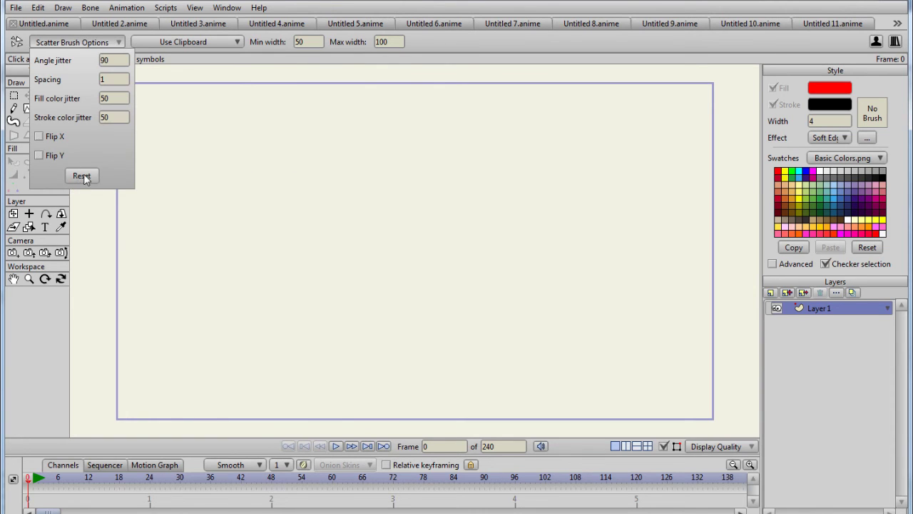
double_click(389, 41)
text(200)
mouse_move(184, 129)
mouse_down()
mouse_move(618, 173)
mouse_move(307, 241)
mouse_move(199, 321)
mouse_move(530, 350)
mouse_move(608, 339)
mouse_up()
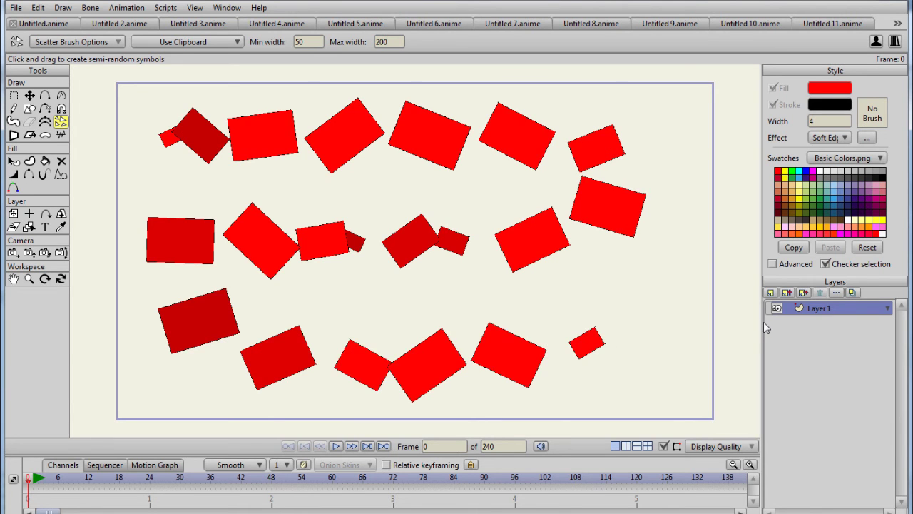
key(ctrl+r)
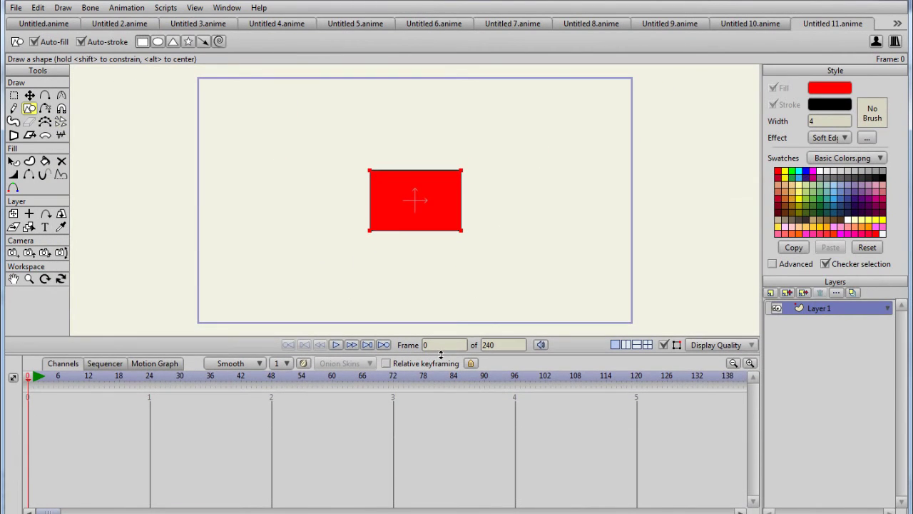
In Untitled 11.anime, rotate the rectangle slightly clockwise at frame 24 and play back the animation.
drag(30, 388, 151, 397)
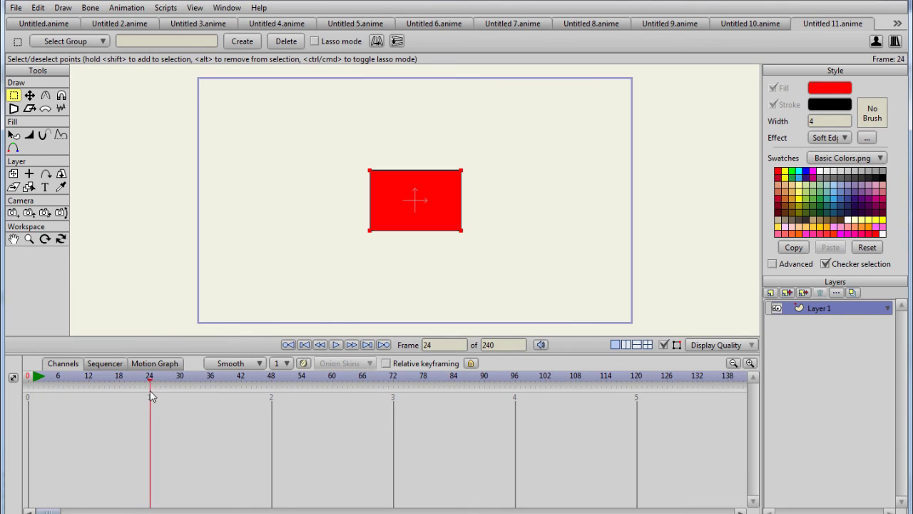
click(29, 96)
drag(471, 218, 474, 229)
click(336, 344)
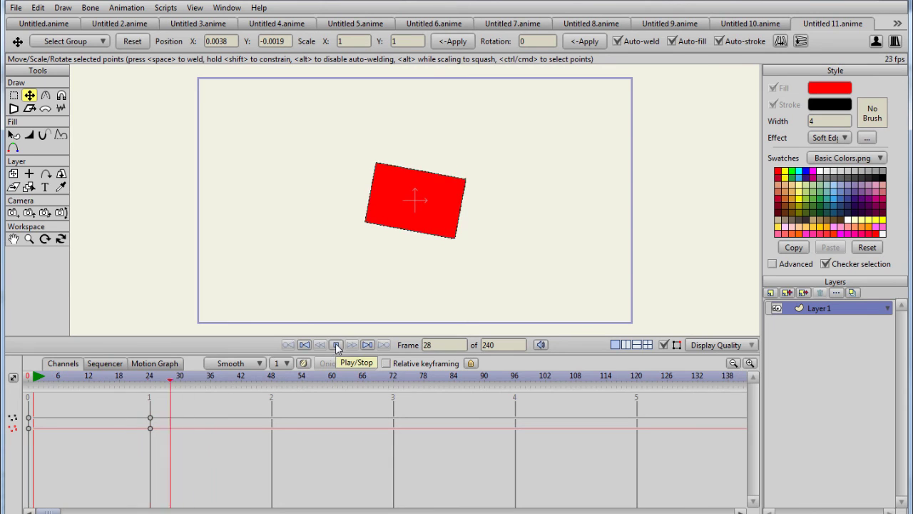
click(336, 345)
Select all points of the animated rectangle, copy them, and delete the original from the canvas.
click(13, 96)
drag(375, 155, 528, 251)
drag(332, 141, 513, 257)
click(40, 8)
click(46, 65)
key(Delete)
Scatter the copied animated rectangle in a spiral across the canvas with the clipboard brush and play back the animation.
click(61, 122)
mouse_move(258, 117)
mouse_down()
mouse_move(248, 190)
mouse_move(446, 319)
mouse_move(555, 100)
mouse_up()
drag(512, 212, 474, 161)
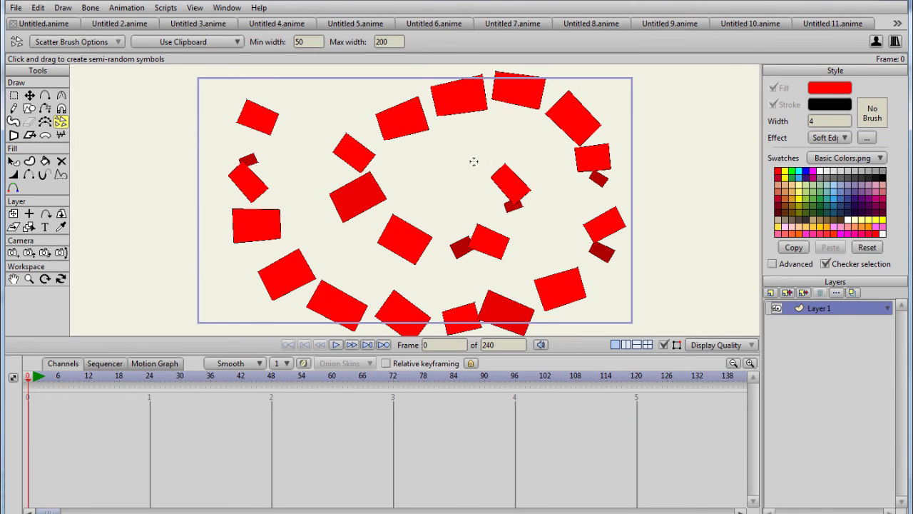
click(336, 344)
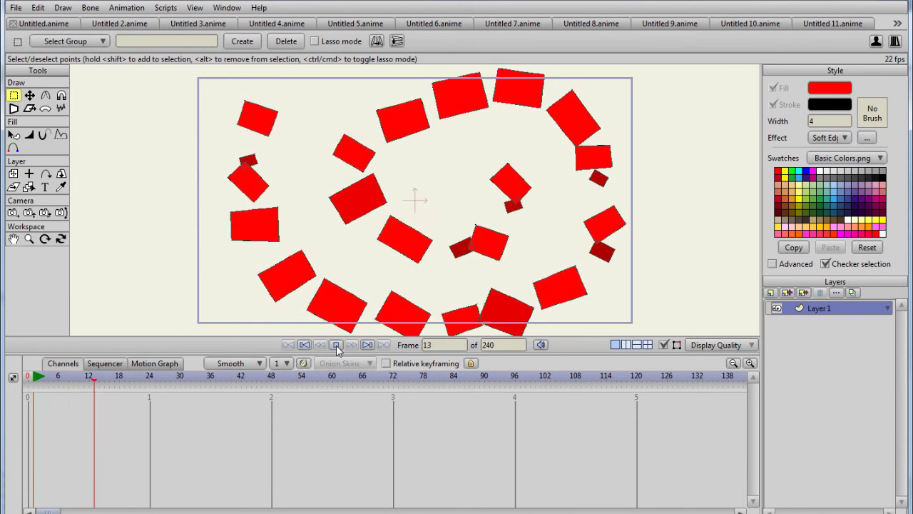